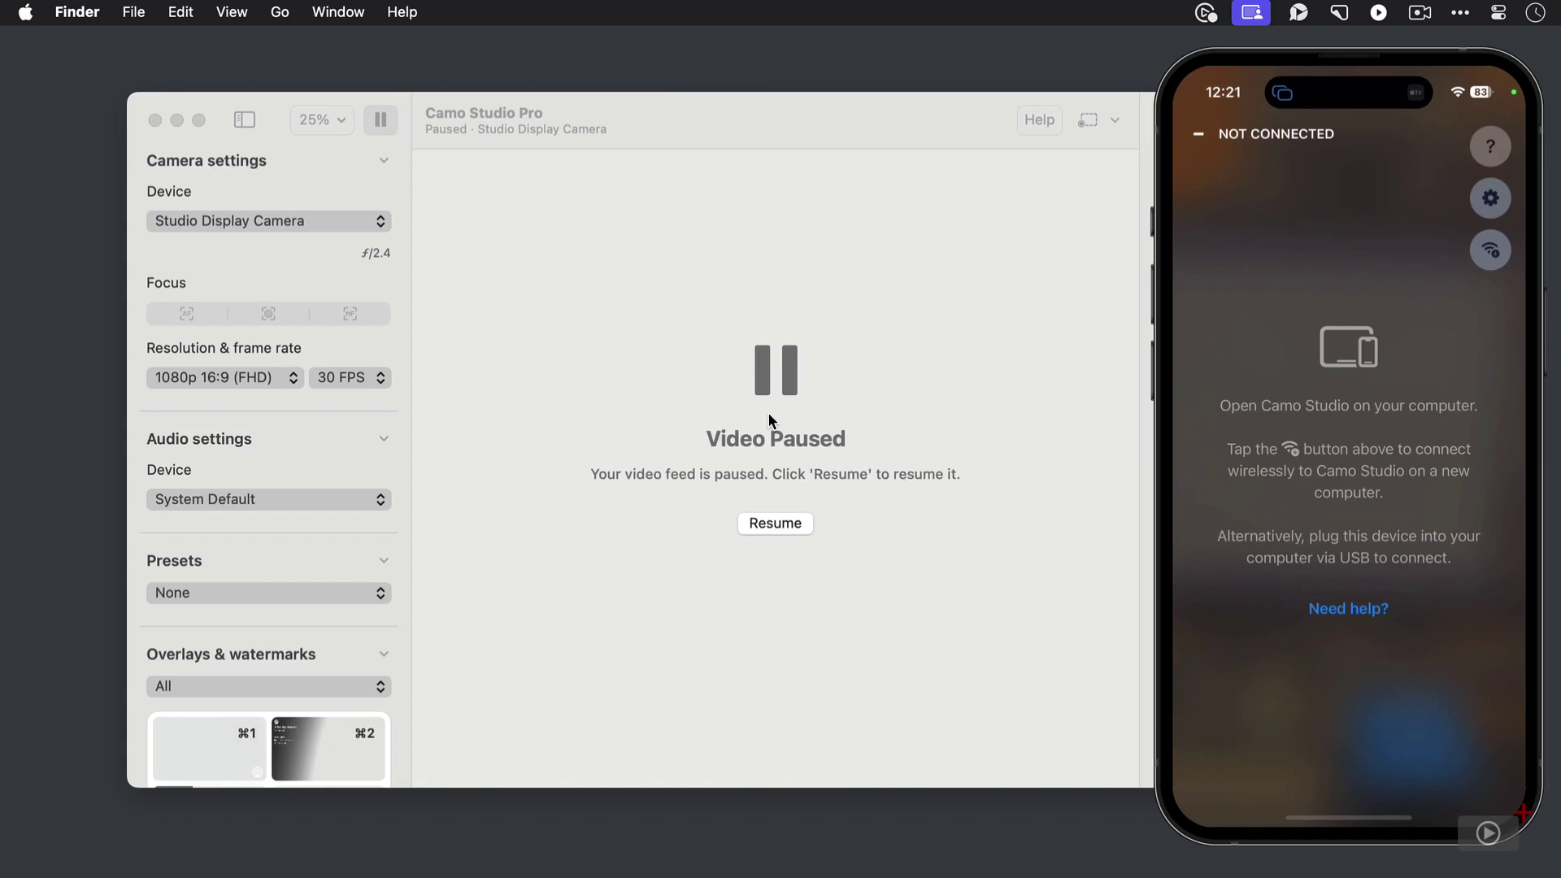
Choose 'Pair a device…' from the Camera settings Device list to show the pairing QR code.
click(337, 222)
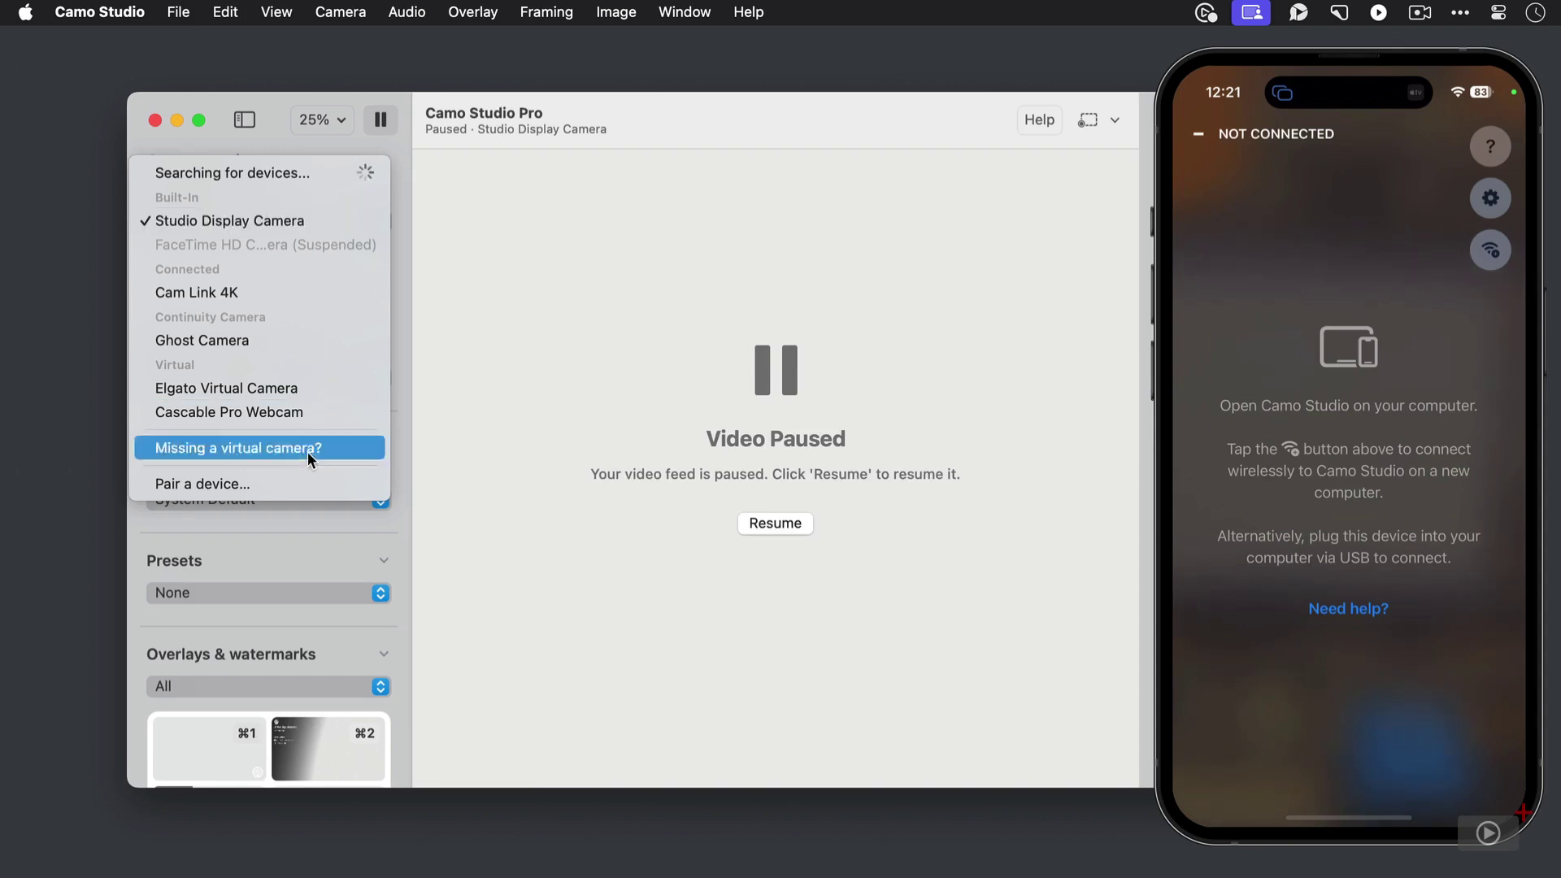
click(313, 484)
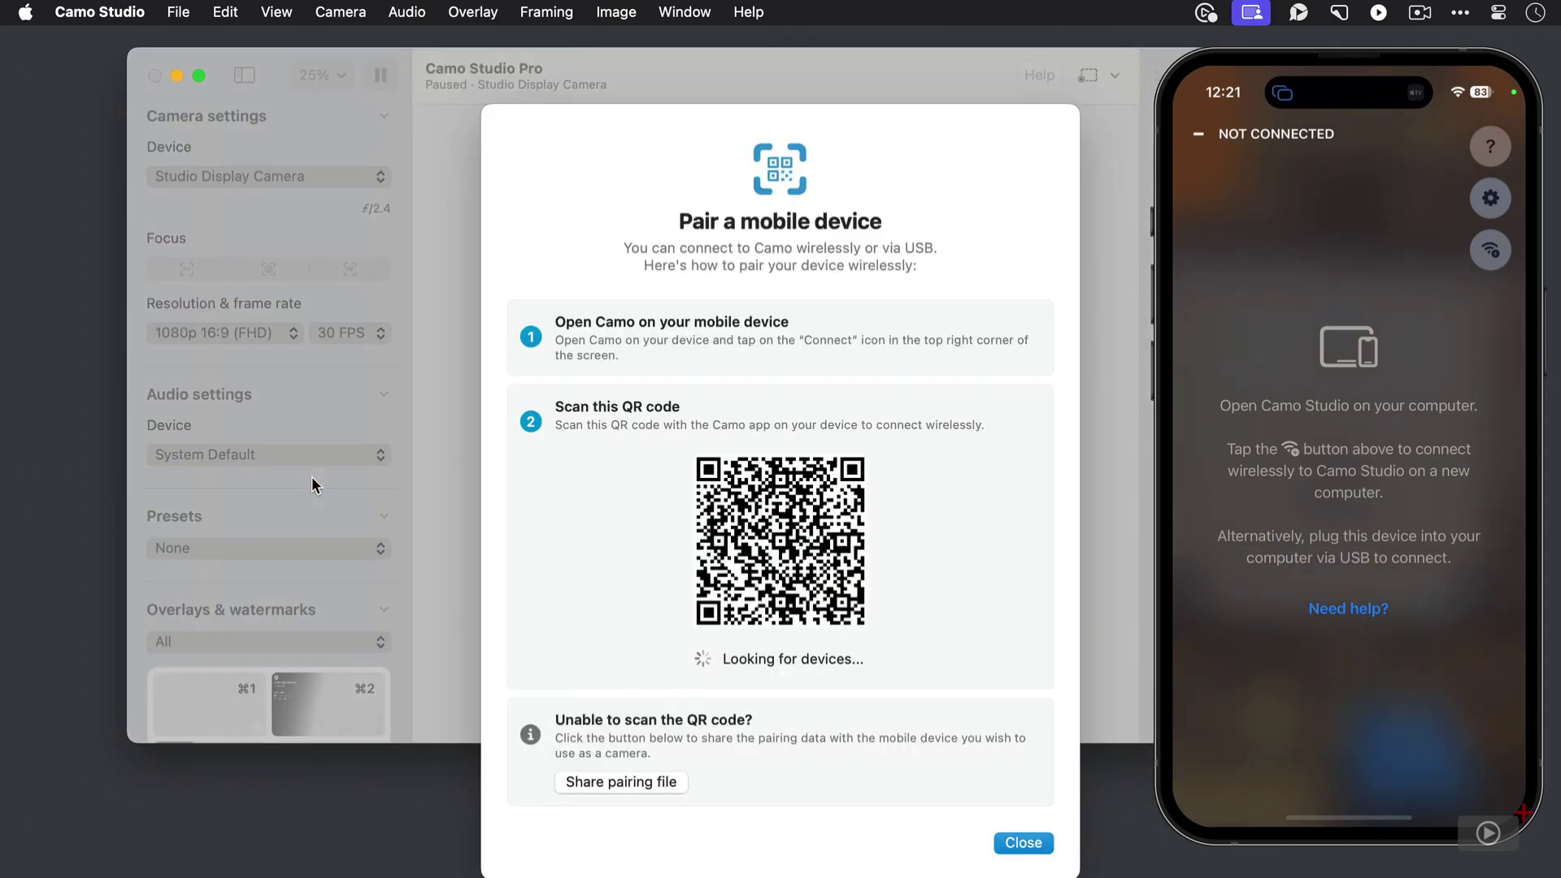